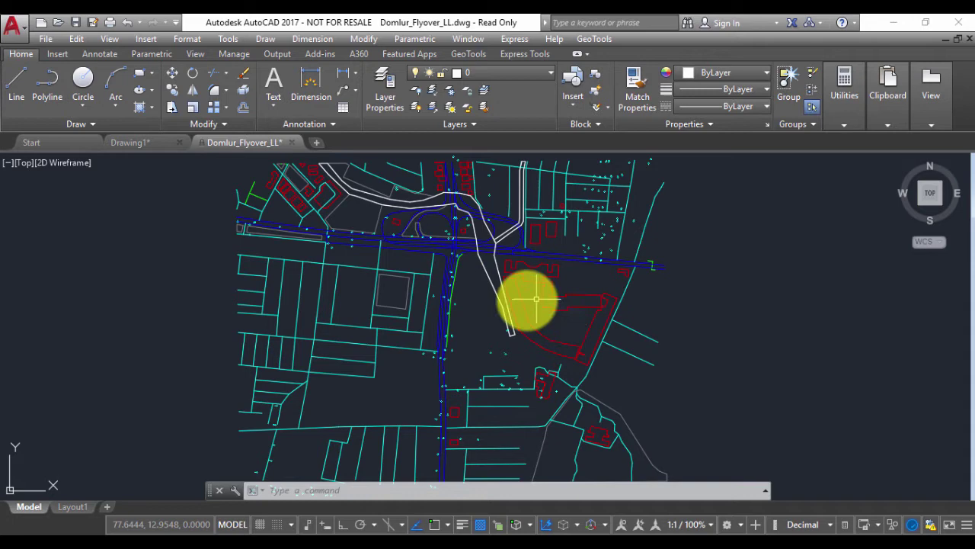
Zoom around the drawing and browse the GeoTools menu commands.
scroll(483, 312, up, 2)
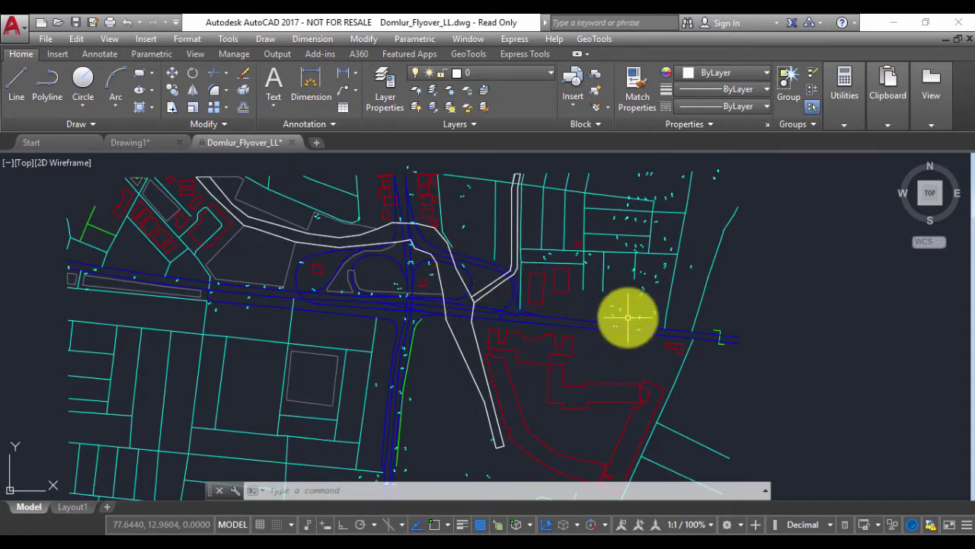
scroll(620, 305, up, 3)
scroll(562, 288, down, 5)
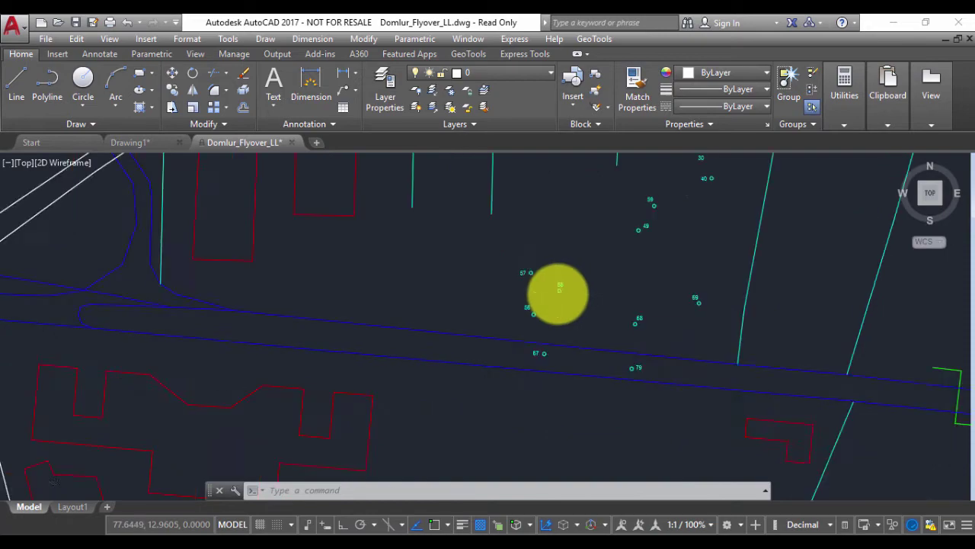
scroll(485, 312, up, 2)
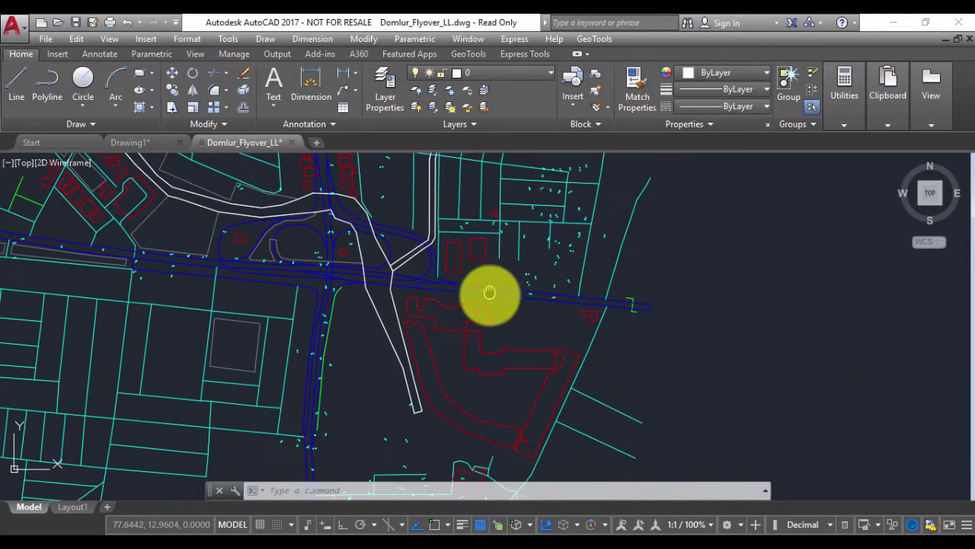
scroll(571, 337, down, 4)
scroll(566, 290, up, 4)
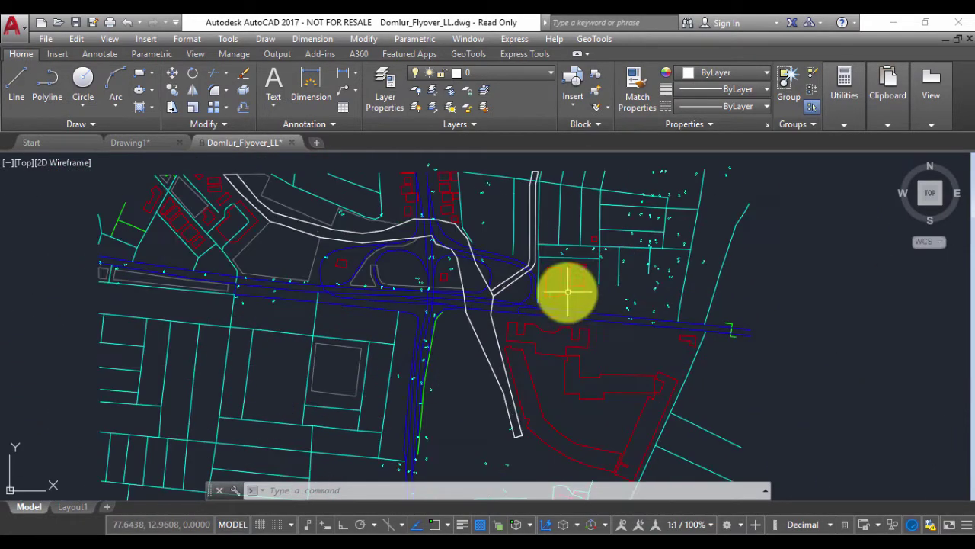
scroll(561, 280, down, 2)
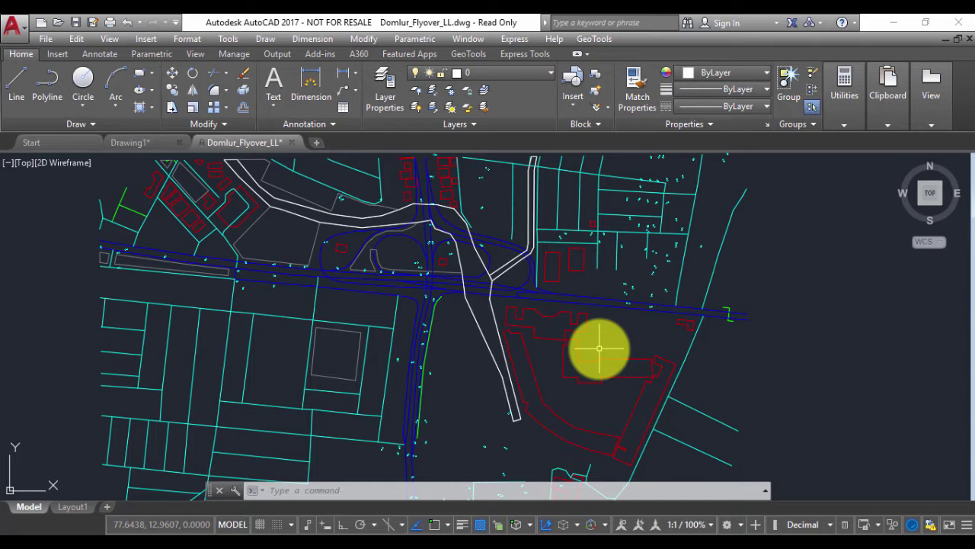
click(606, 38)
mouse_move(616, 260)
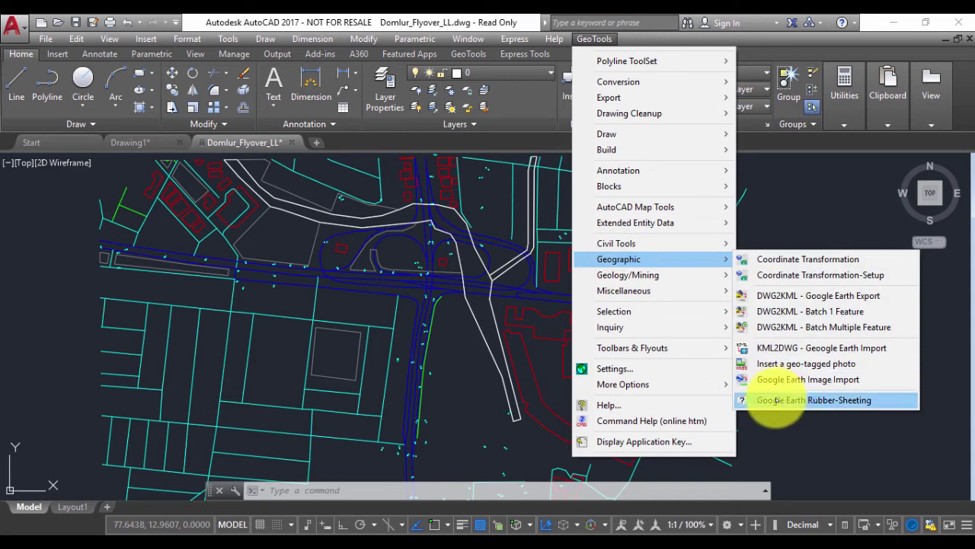
Inspect the quick properties of the blue road polyline east of the junction.
click(472, 381)
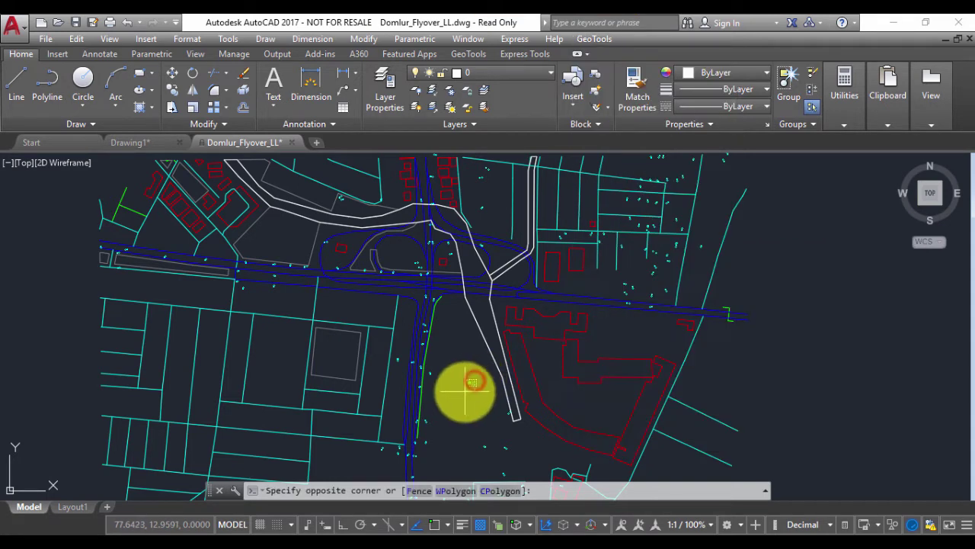
click(489, 368)
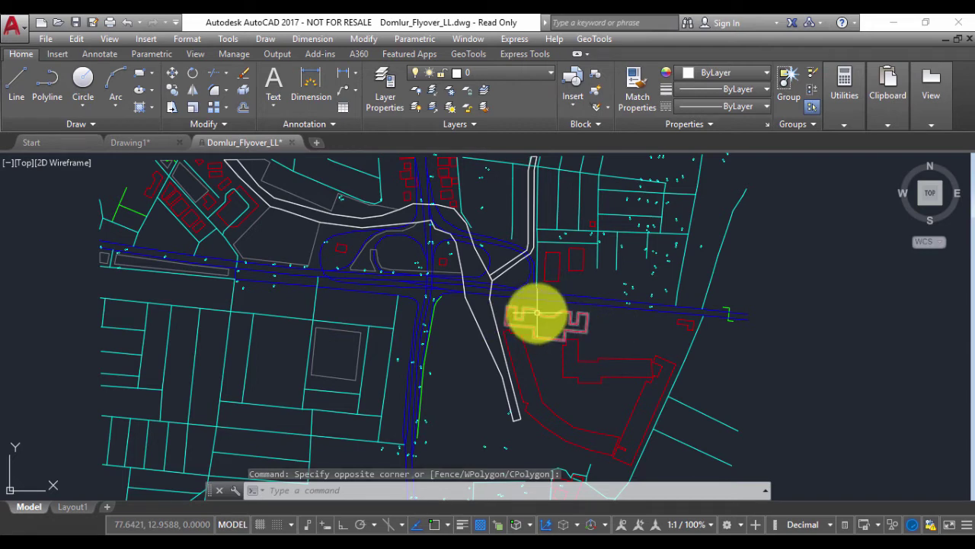
text(di)
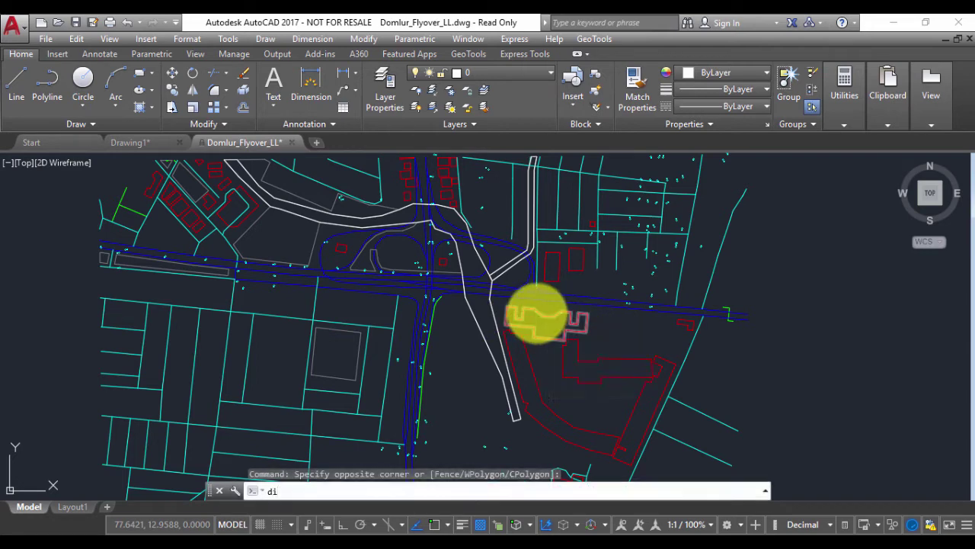
key(BackSpace)
key(BackSpace)
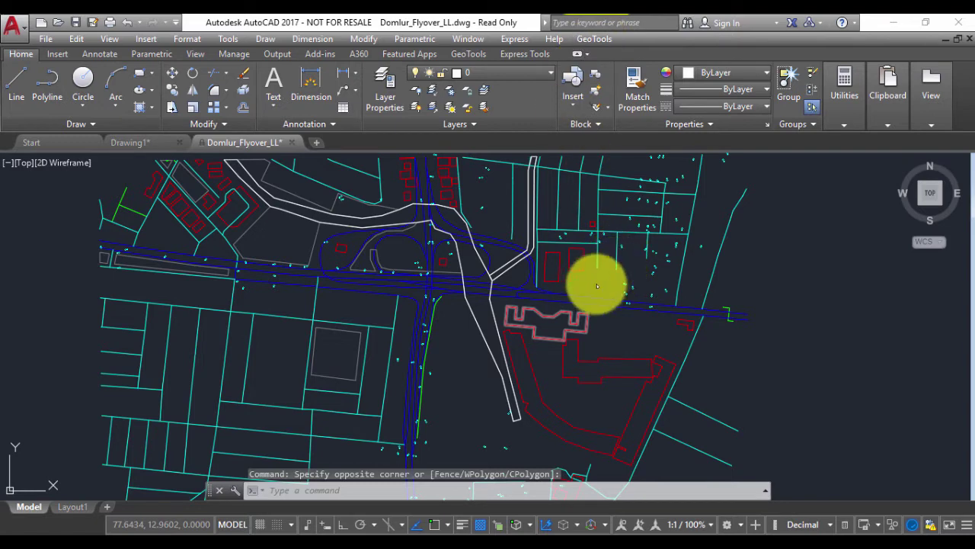
click(583, 296)
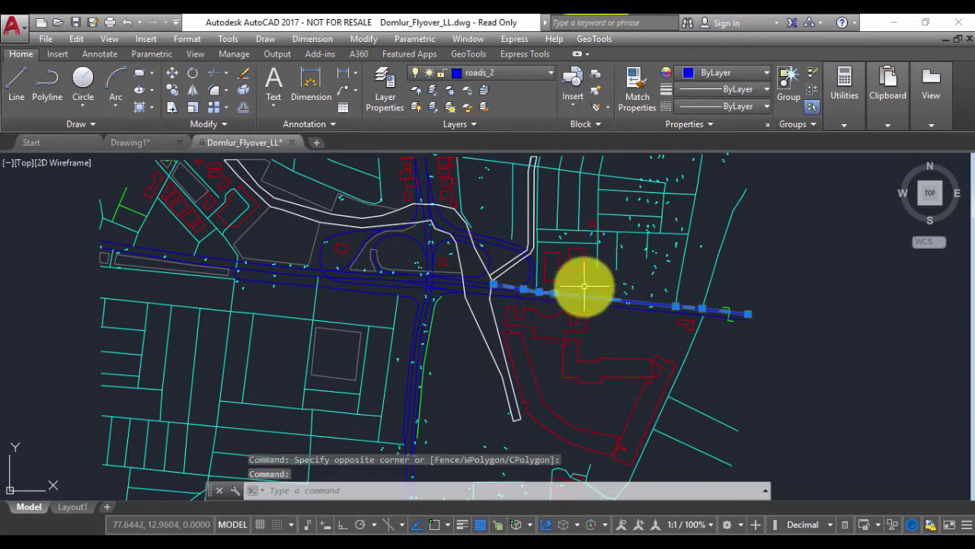
scroll(616, 285, up, 4)
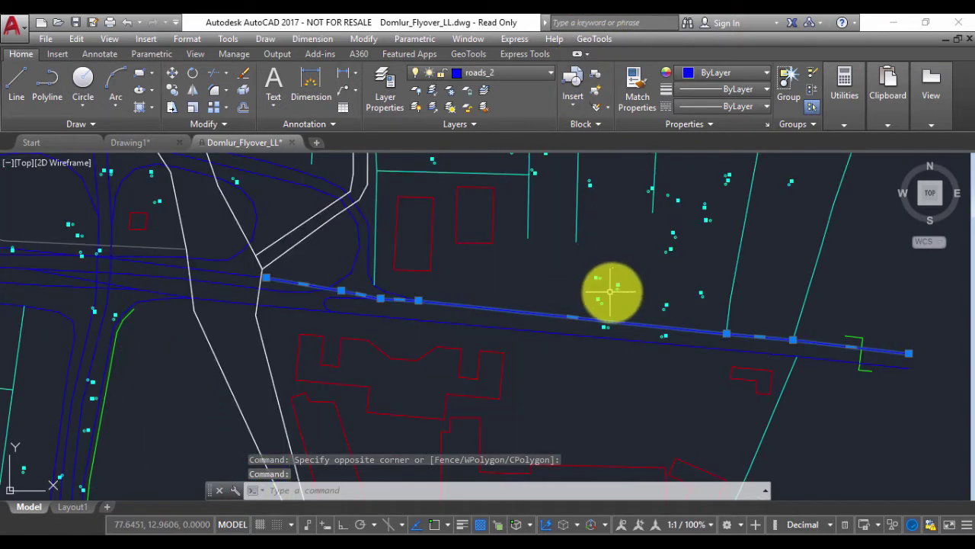
double_click(614, 288)
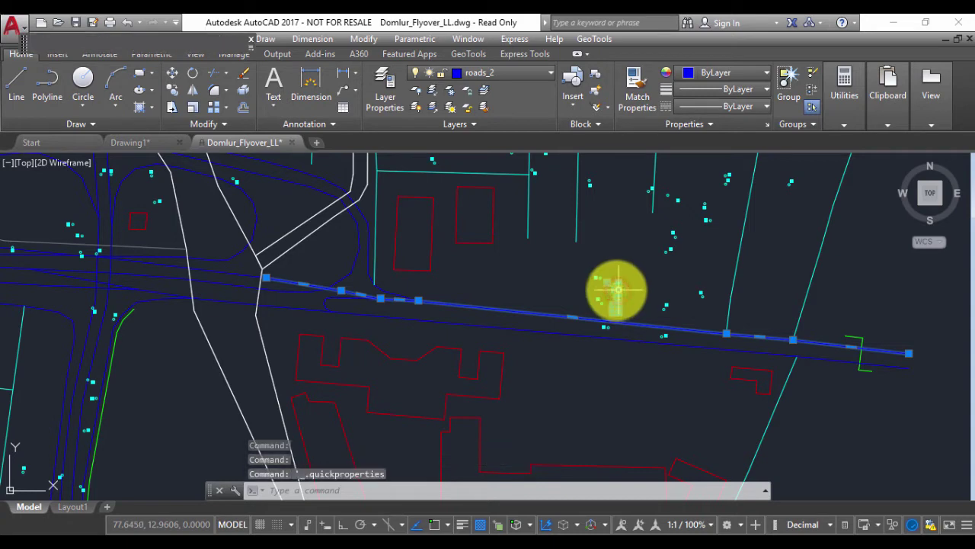
key(Escape)
key(Escape)
key(Escape)
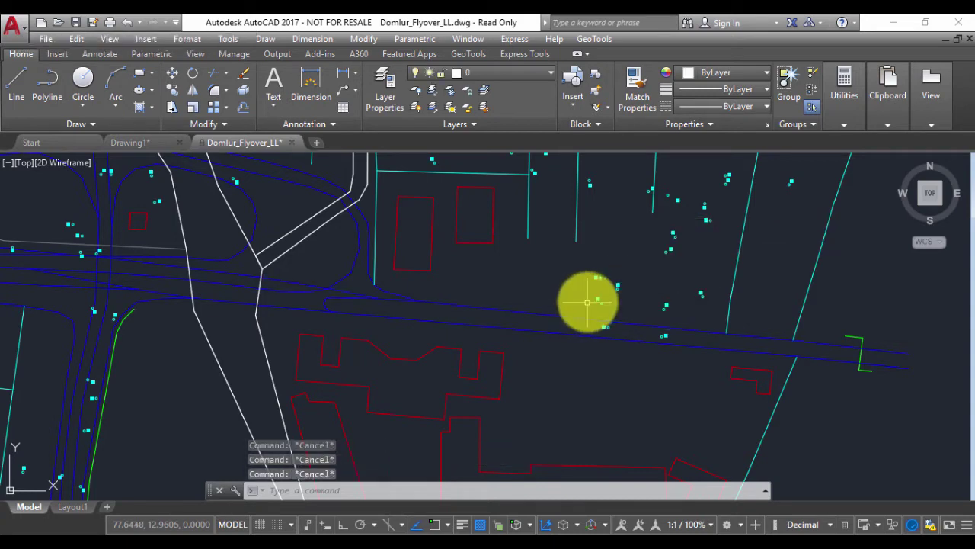
View a roadside pole block's attributes unchanged, then open the GeoTools Geographic tools.
click(618, 291)
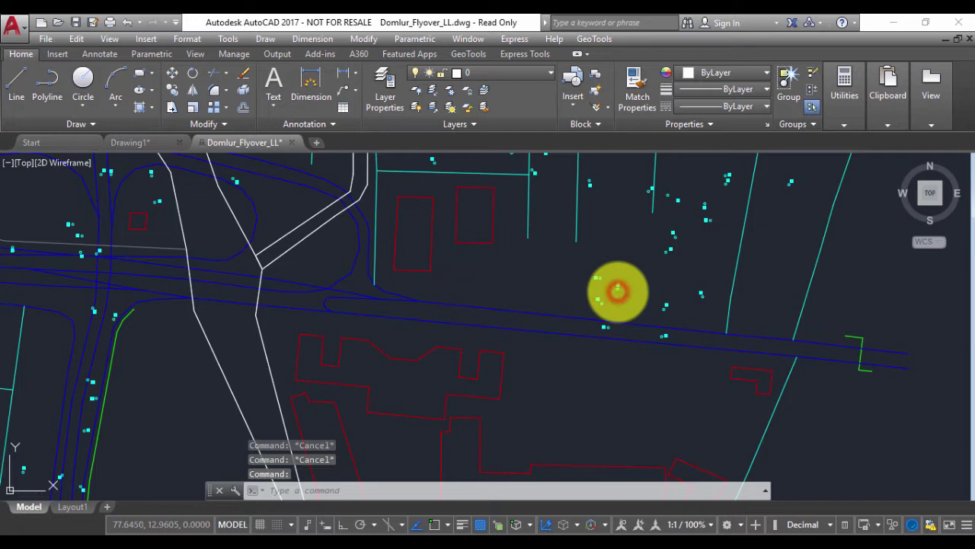
double_click(618, 291)
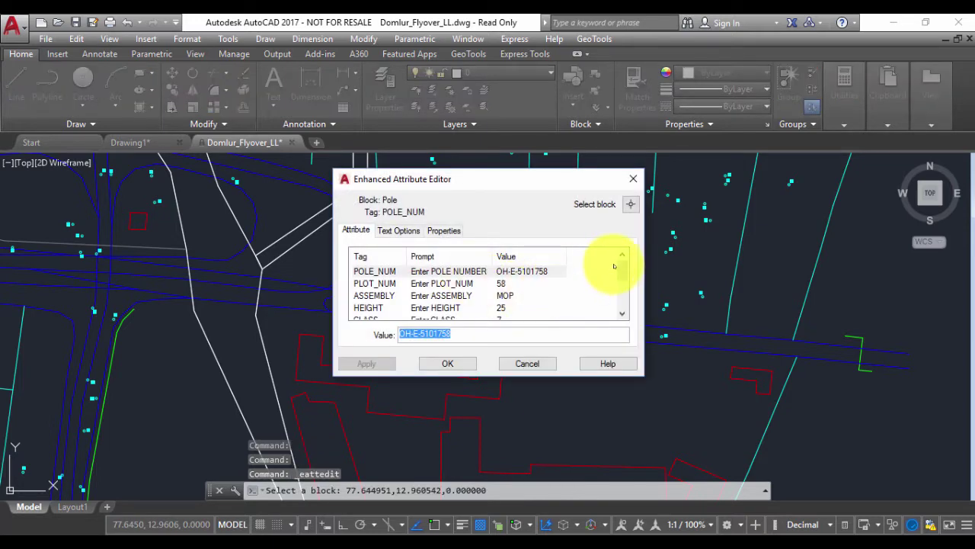
drag(614, 266, 622, 291)
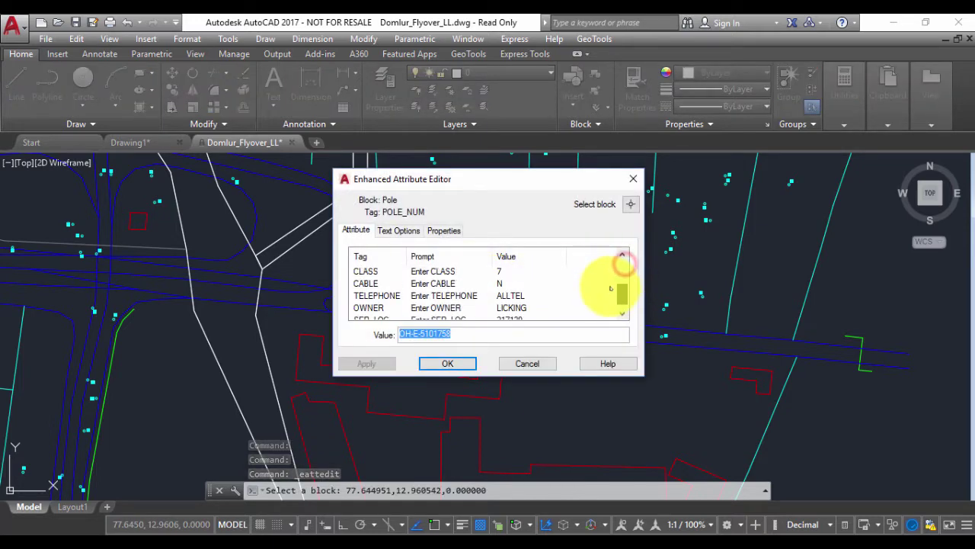
click(526, 363)
click(526, 354)
key(Escape)
key(Escape)
key(Escape)
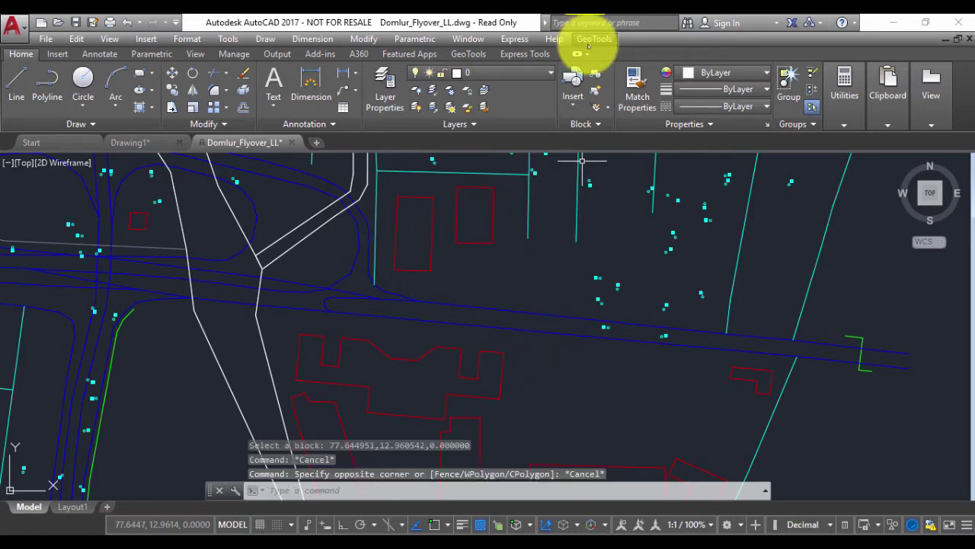
click(594, 39)
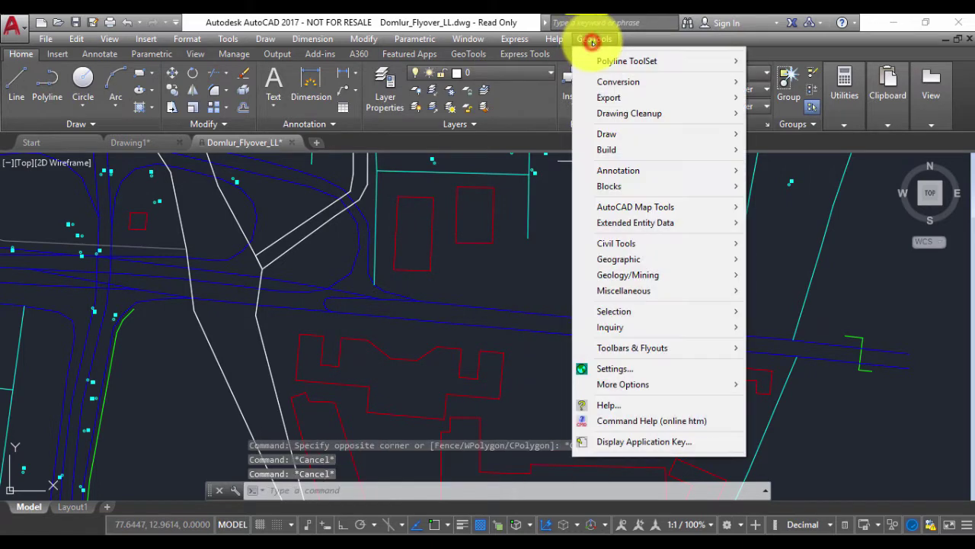
click(618, 259)
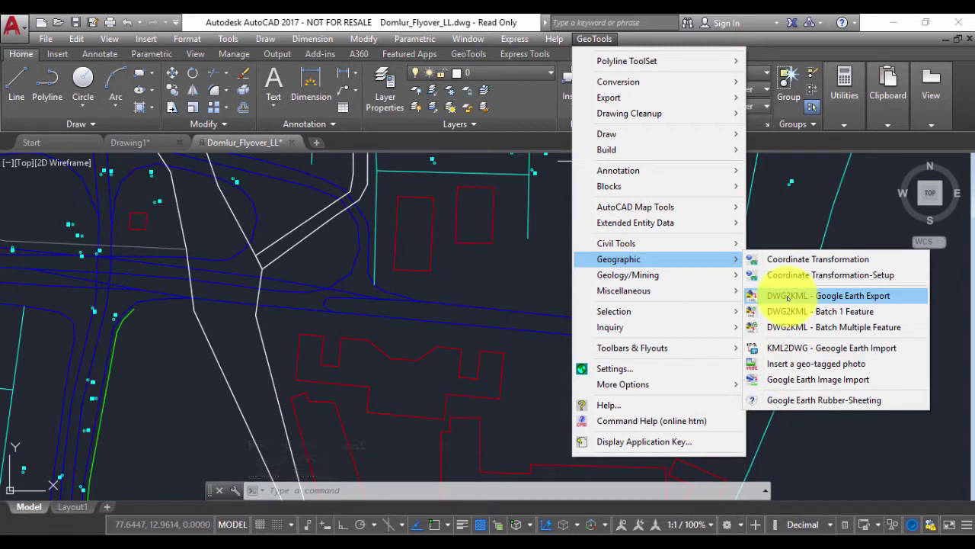
Start DWG2KML Google Earth Export and choose Attributes as the data to export.
click(785, 295)
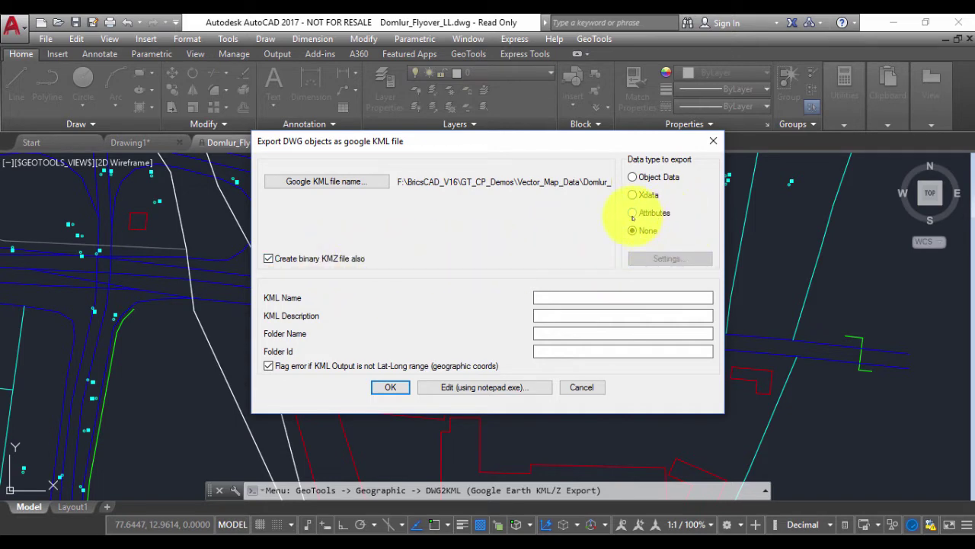
click(631, 214)
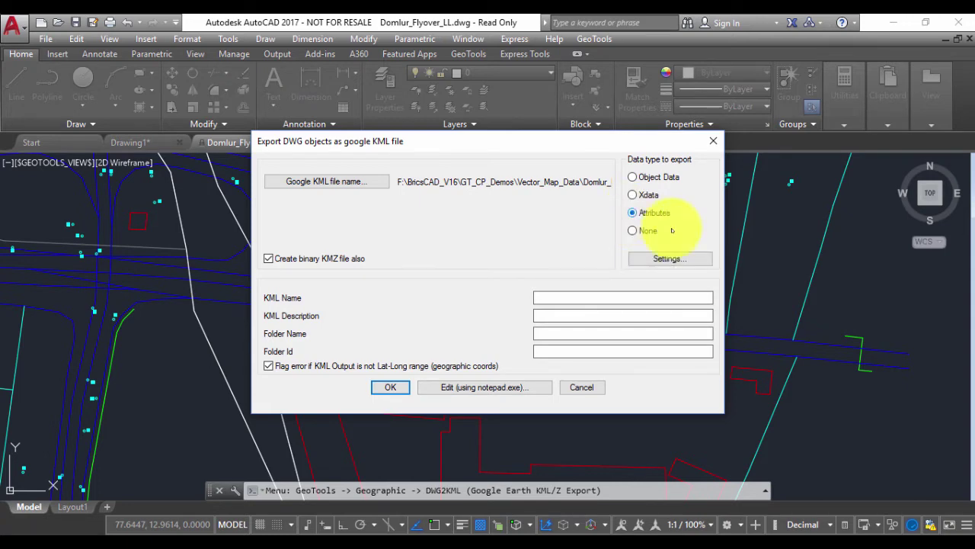
Export block POLE labelled by POLE_NUM, no linked image, extracting Object Layer and Handle.
click(668, 259)
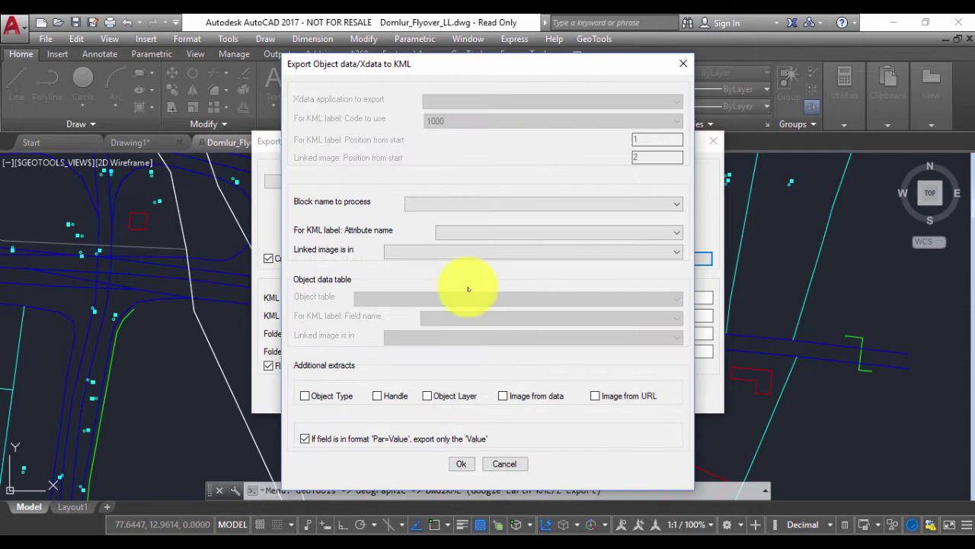
click(421, 202)
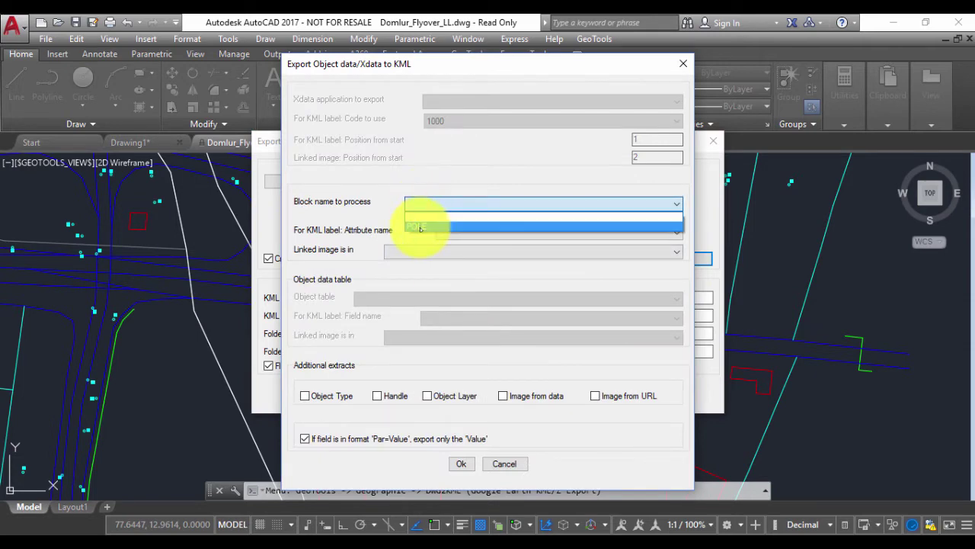
click(419, 226)
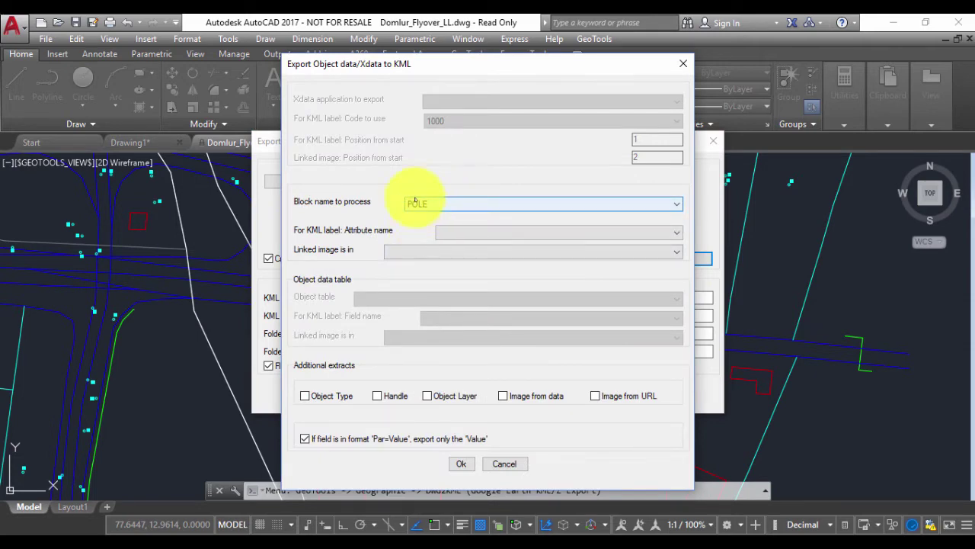
click(447, 232)
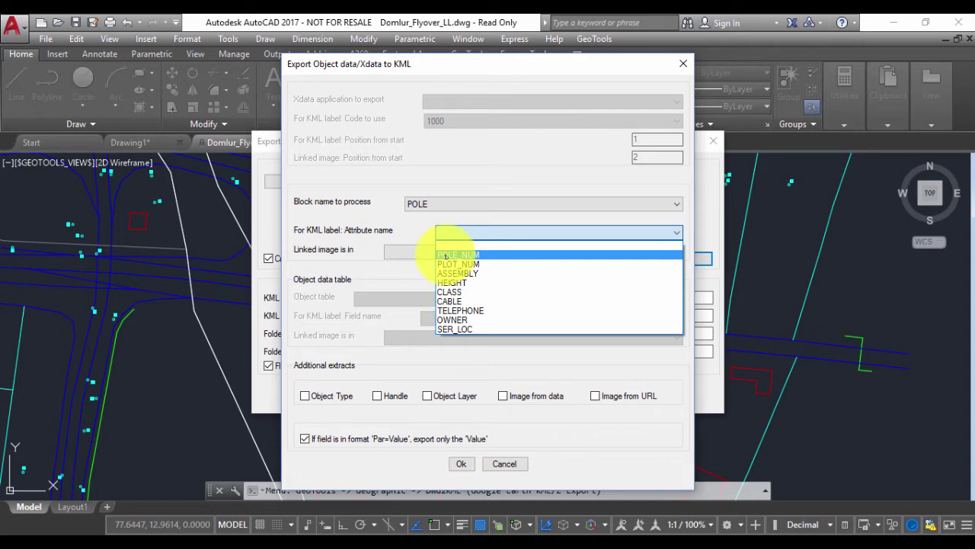
click(447, 255)
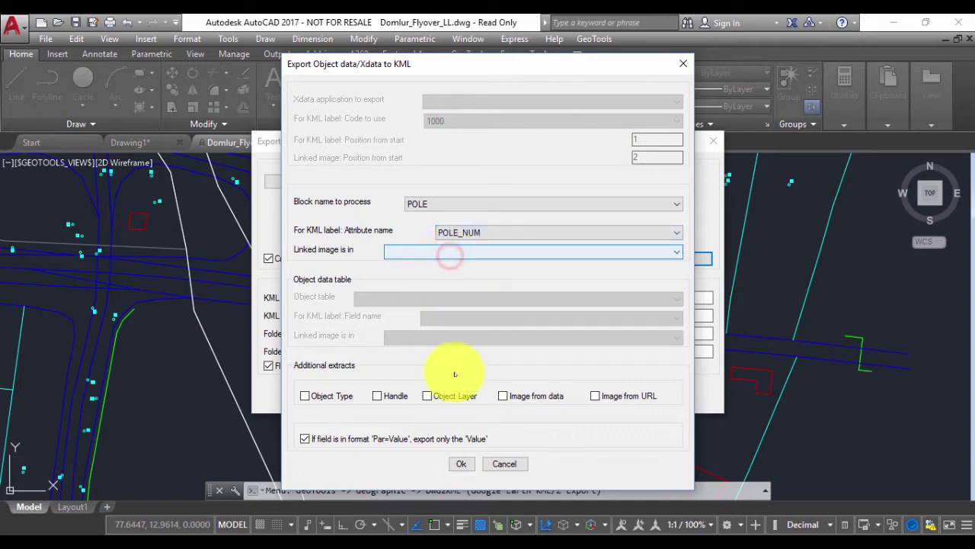
click(401, 251)
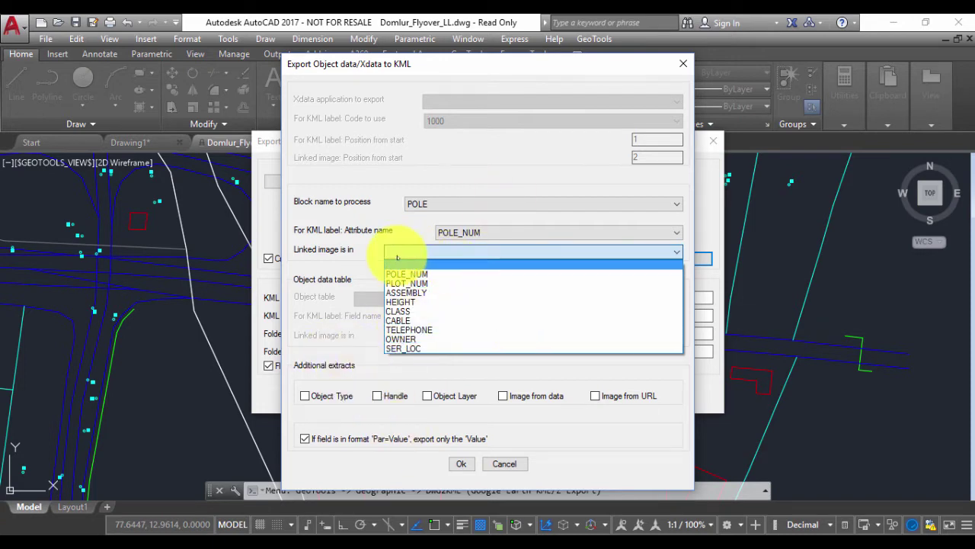
click(368, 255)
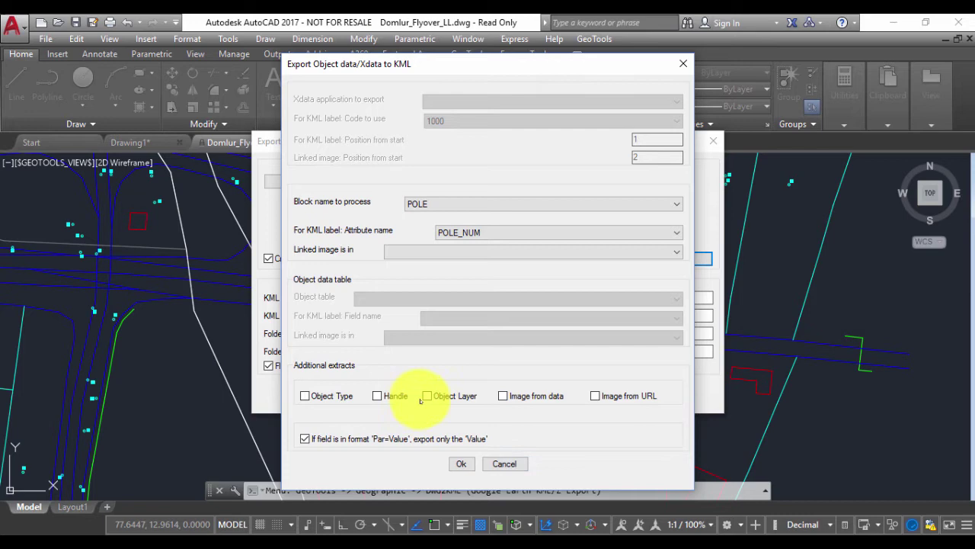
click(429, 397)
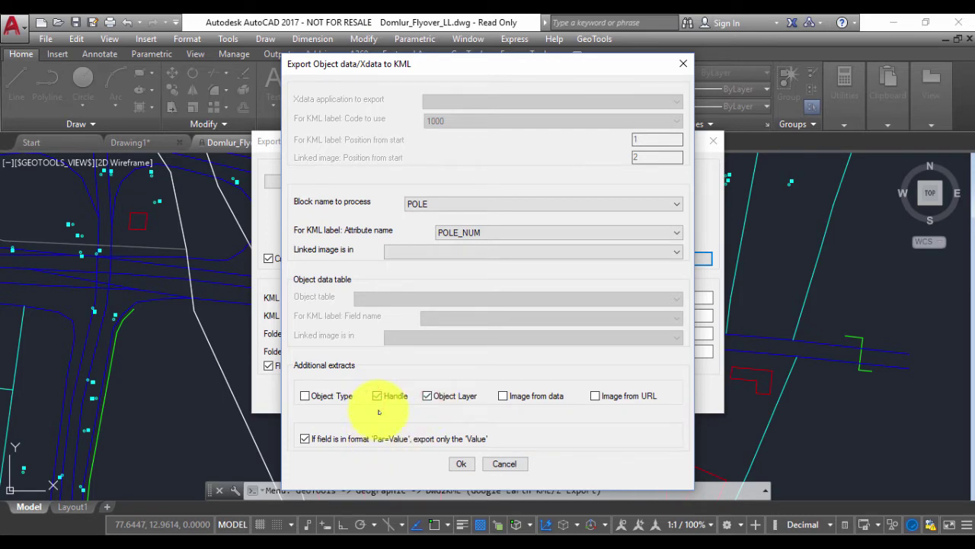
click(461, 466)
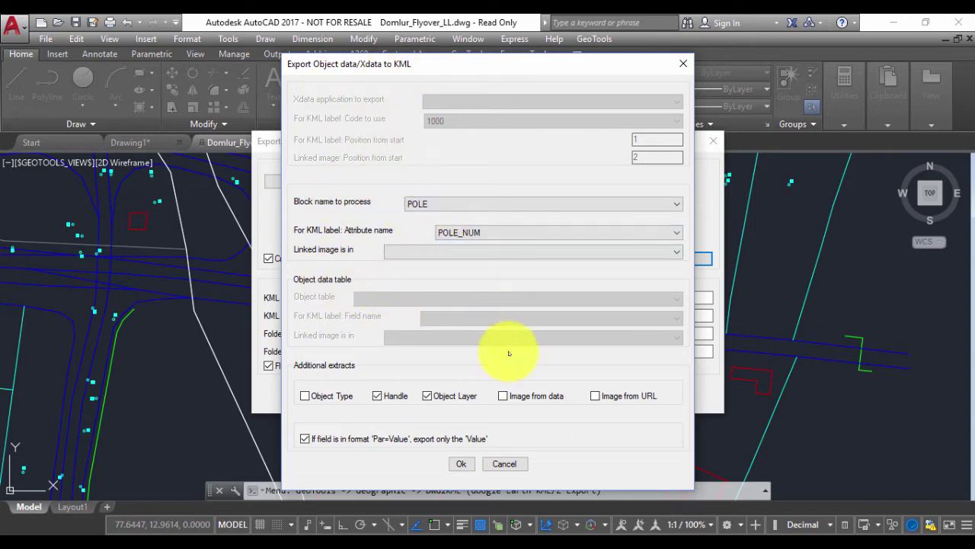
Confirm the POLE export settings and accept the warning that no image will be attached.
click(461, 464)
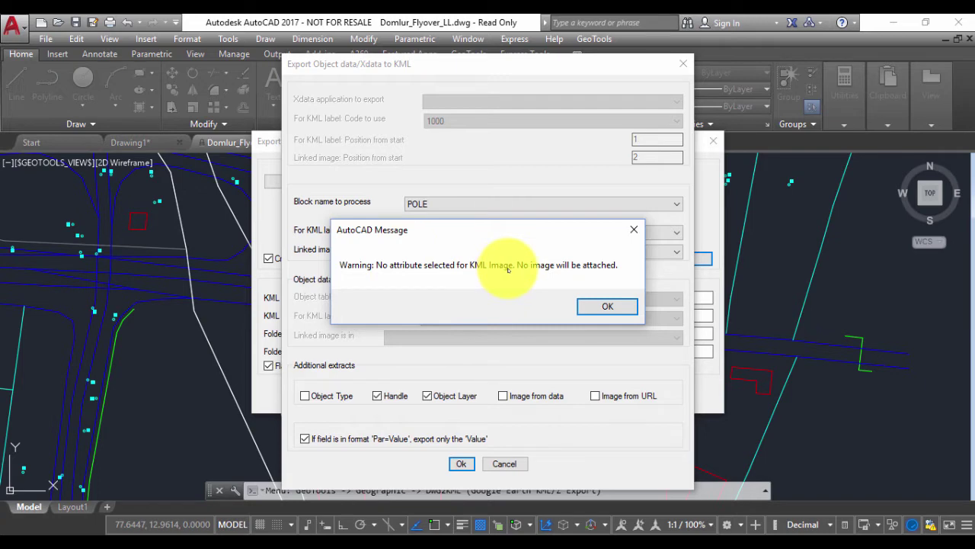
click(603, 307)
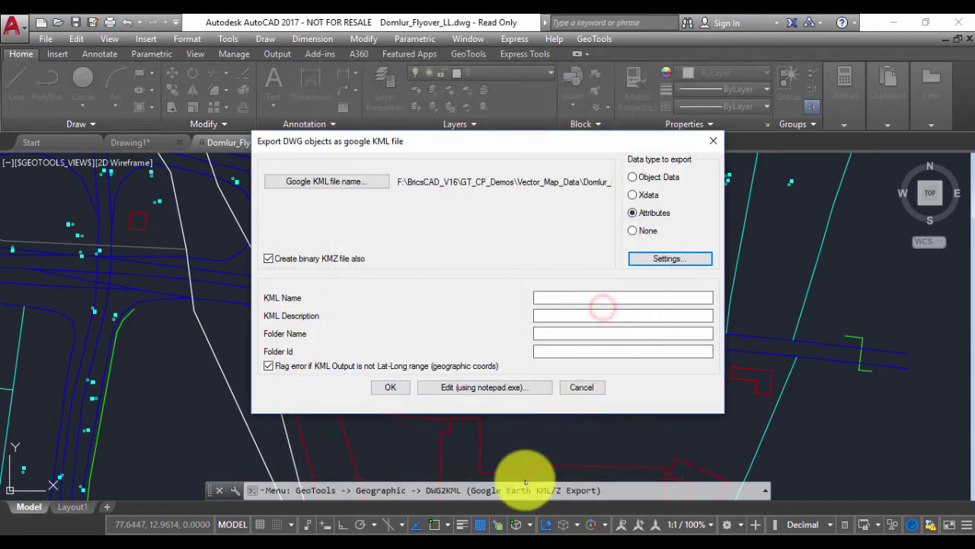
Window-select all 345 objects to write Domlur_Flyover_LL.KML/KMZ, then cancel the reopened export dialog.
click(390, 387)
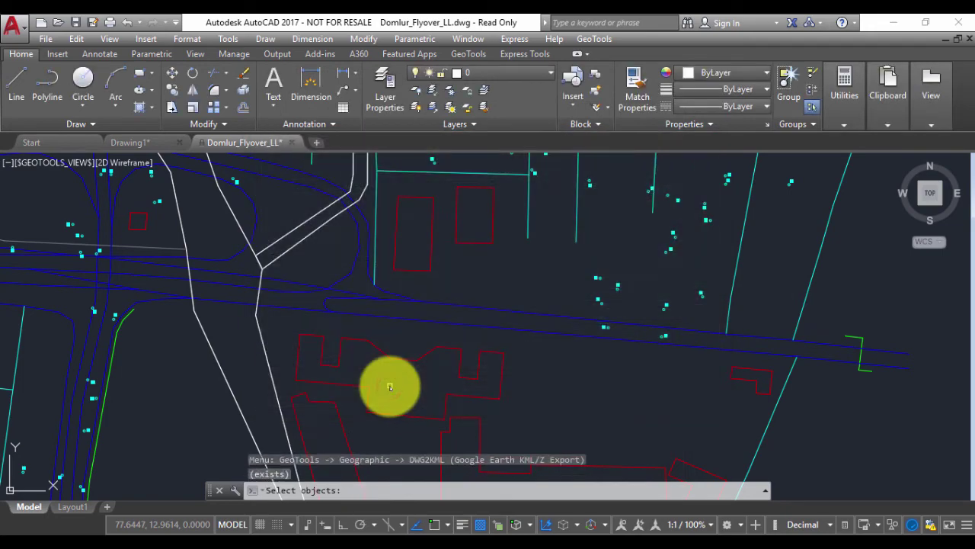
scroll(376, 381, down, 5)
scroll(376, 379, up, 3)
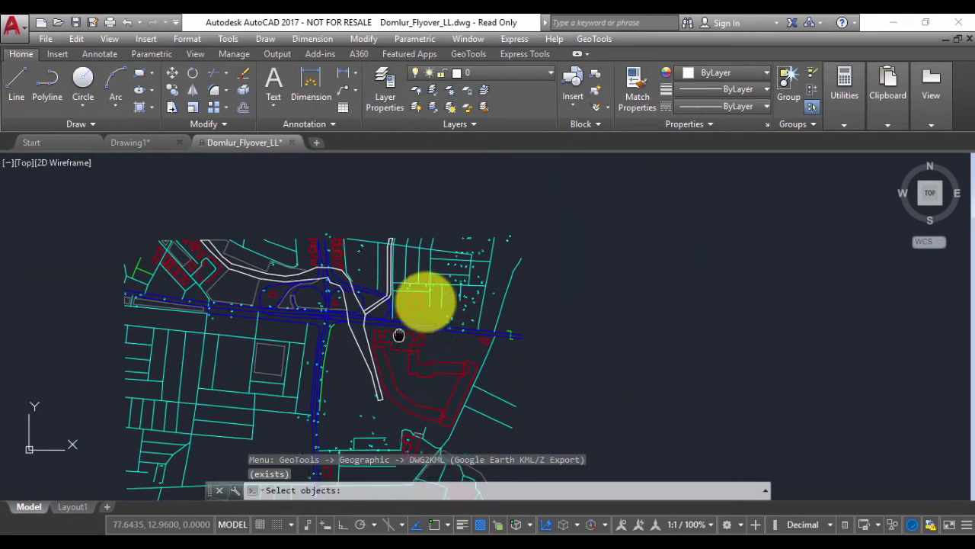
scroll(548, 229, down, 3)
click(619, 182)
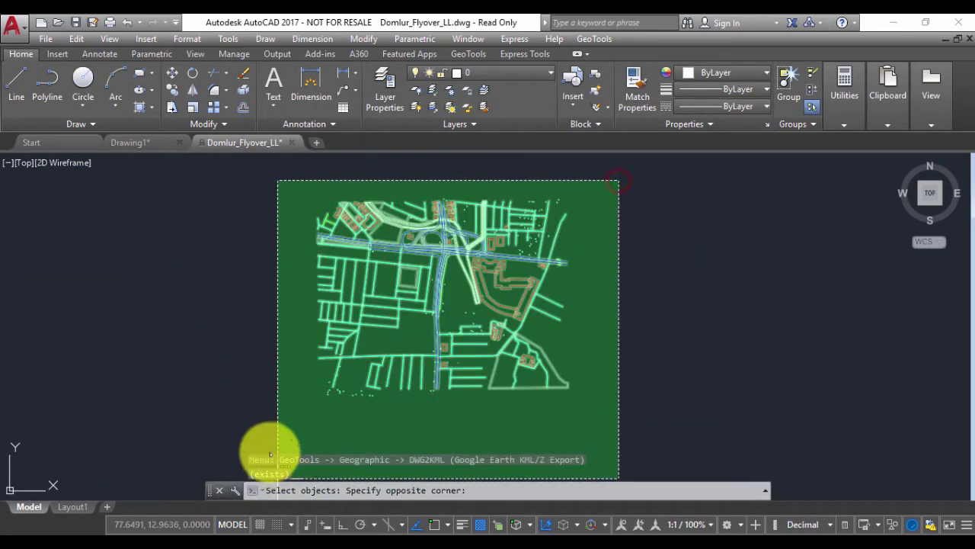
click(262, 415)
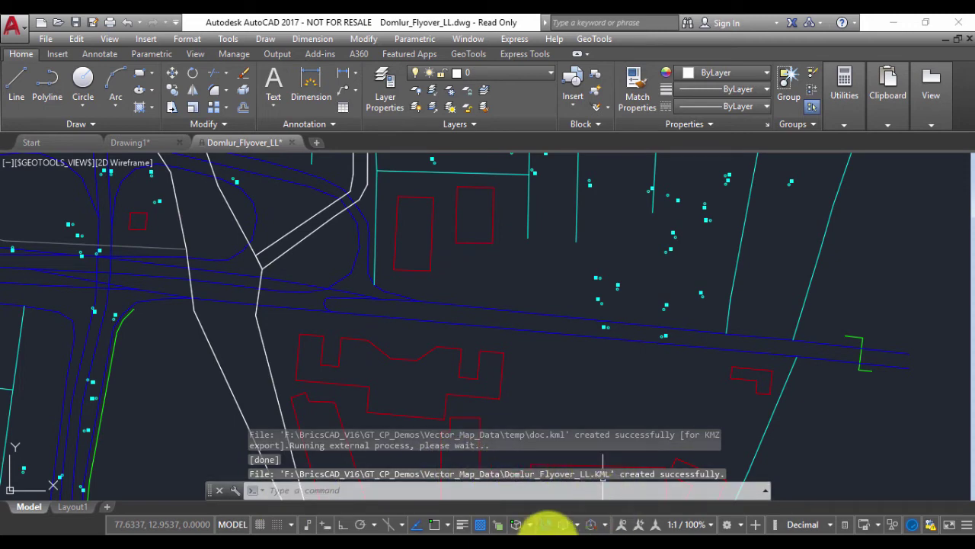
key(Return)
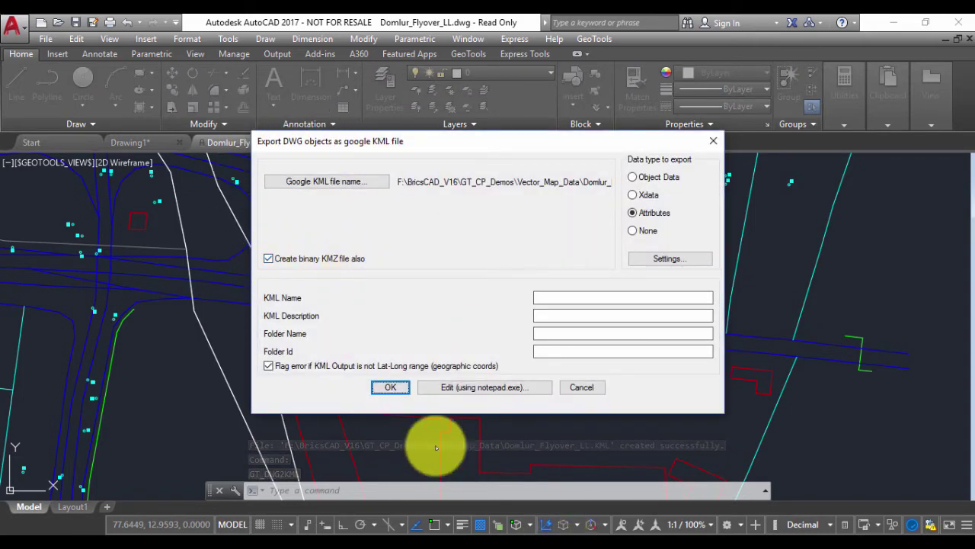
click(579, 387)
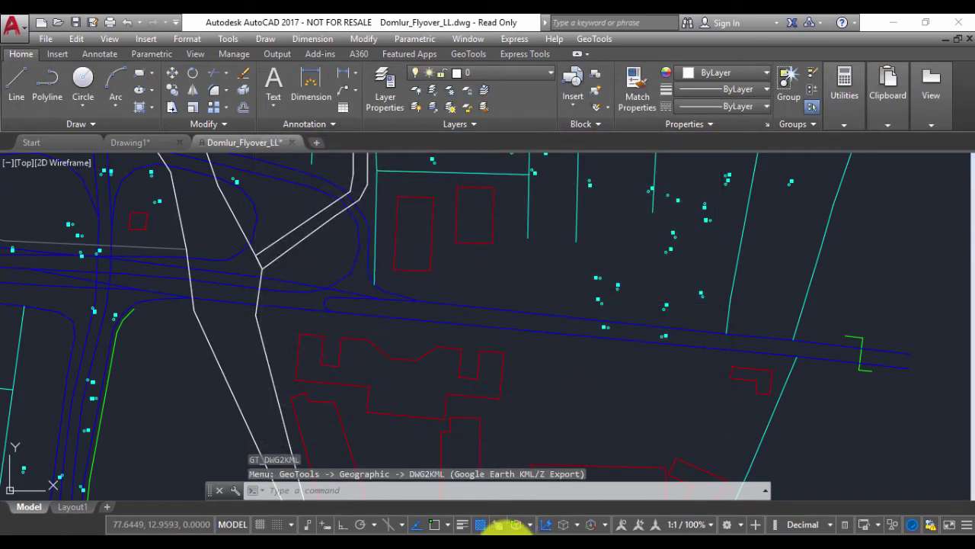
From Total Commander's Vector_Map_Data folder, launch Domlur_Flyover_LL.KMZ into Google Earth Pro.
key(alt+Tab)
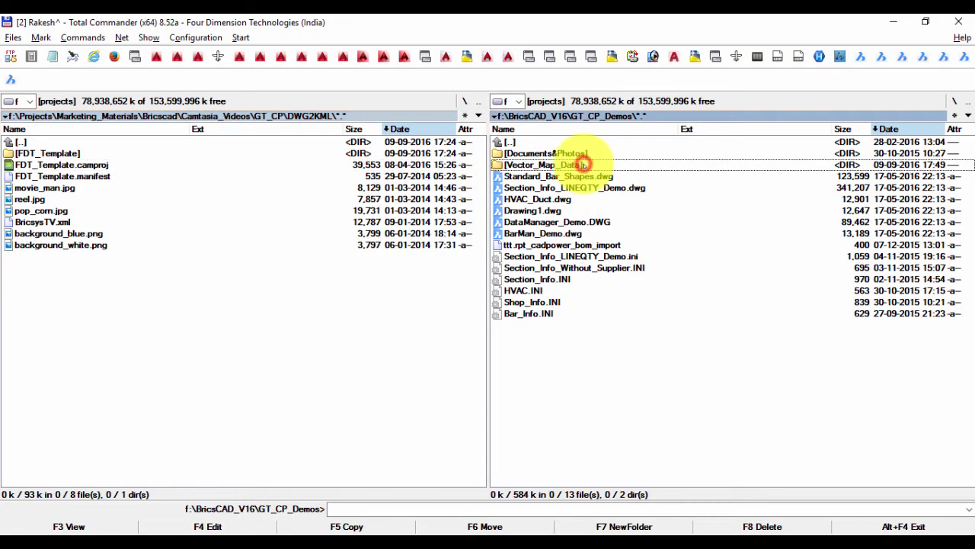
double_click(564, 164)
key(Down)
key(Down)
key(Up)
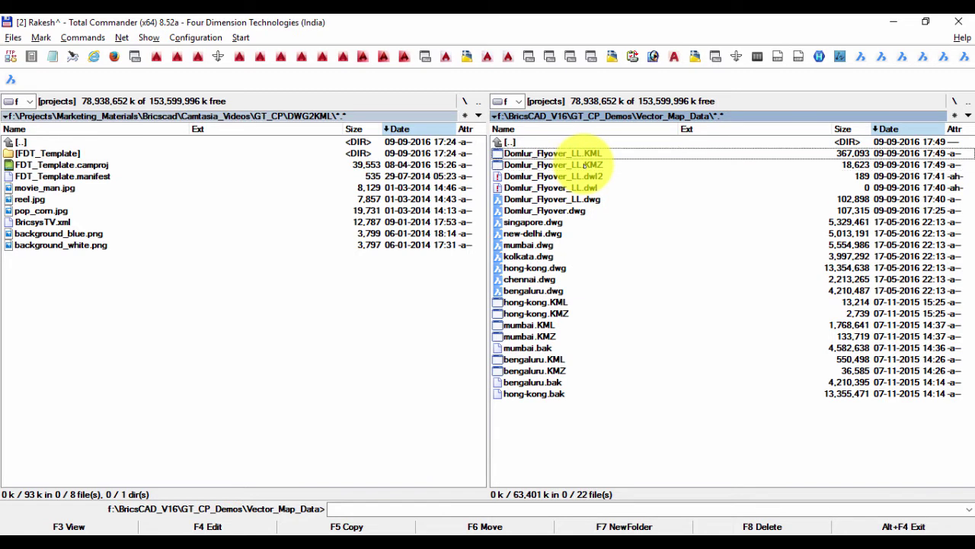
key(Down)
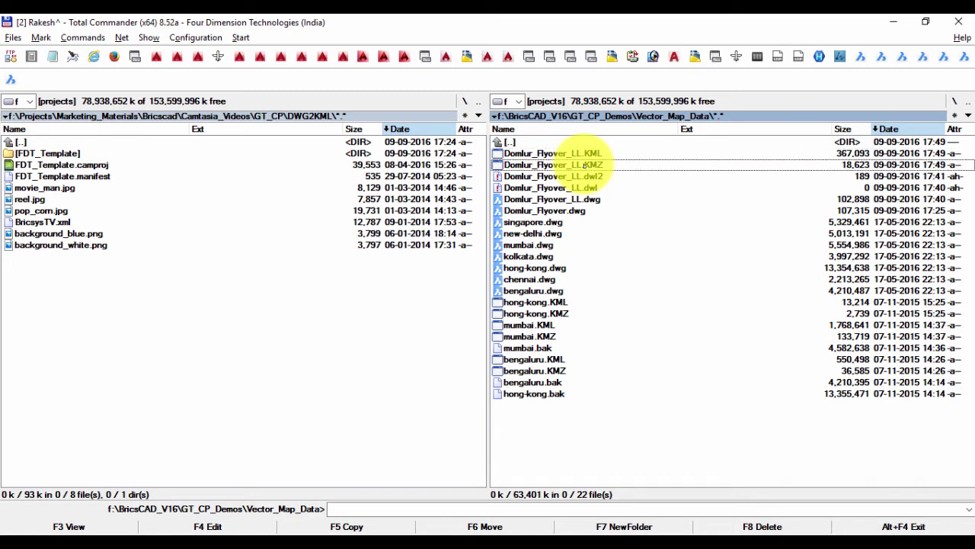
key(Return)
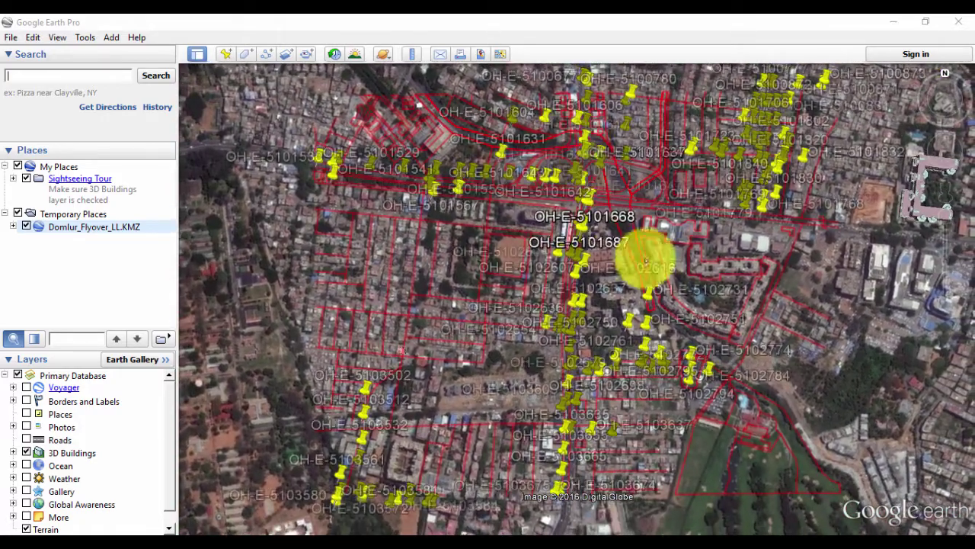
Zoom into the flyover and open pole OH-E-5101687's balloon showing PLOT_NUM 87, HEIGHT 30, OWNER LRE.
scroll(602, 258, up, 5)
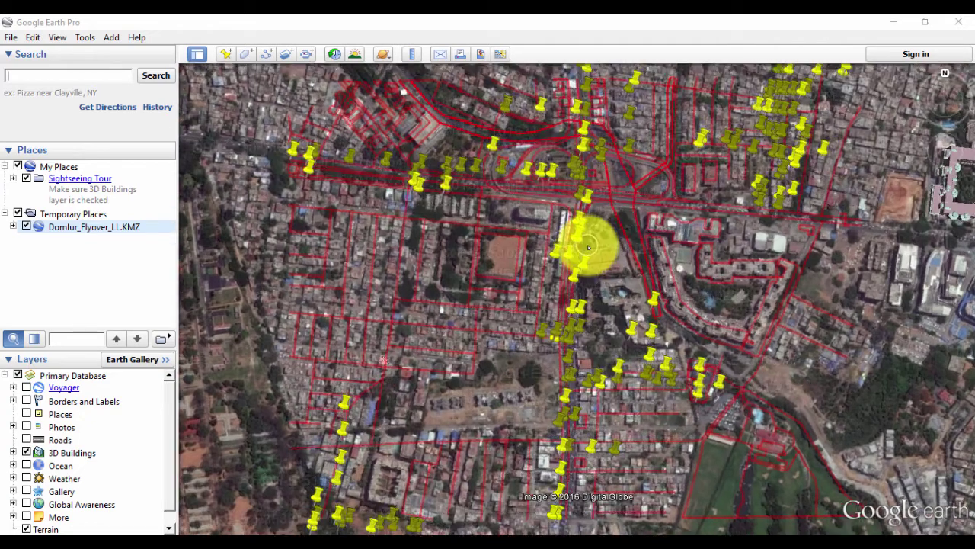
click(614, 177)
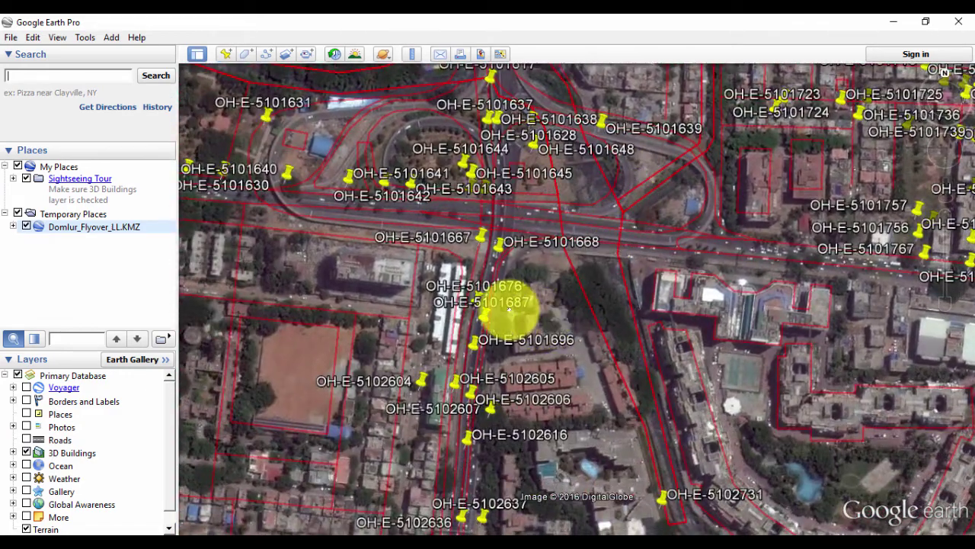
scroll(508, 308, up, 2)
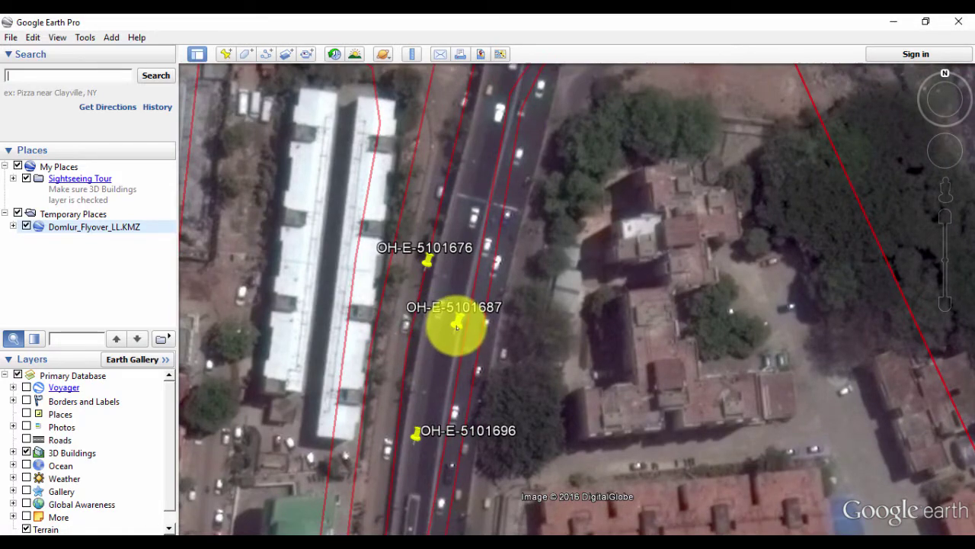
click(457, 322)
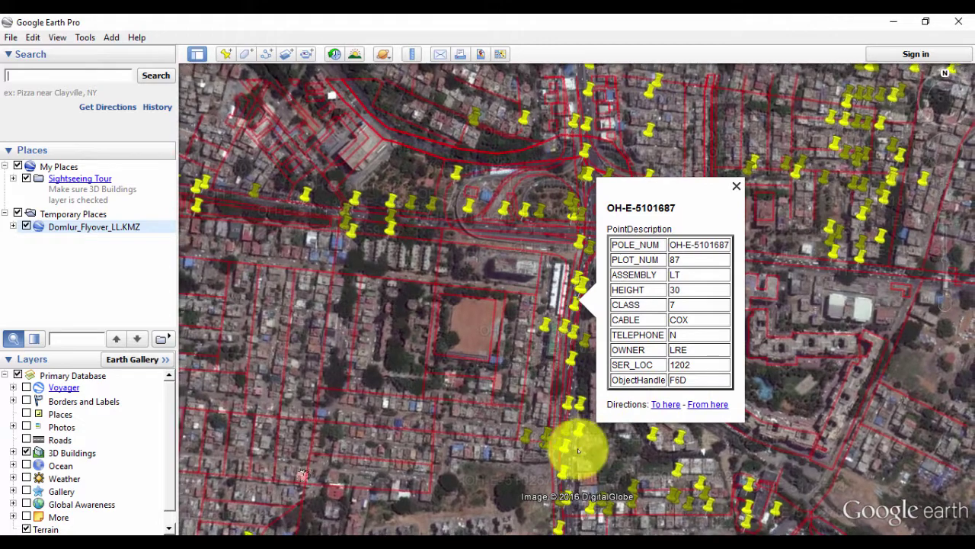
Check poles OH-E-5102657, OH-E-5102772 and one more, close the balloon, and return to AutoCAD.
click(568, 448)
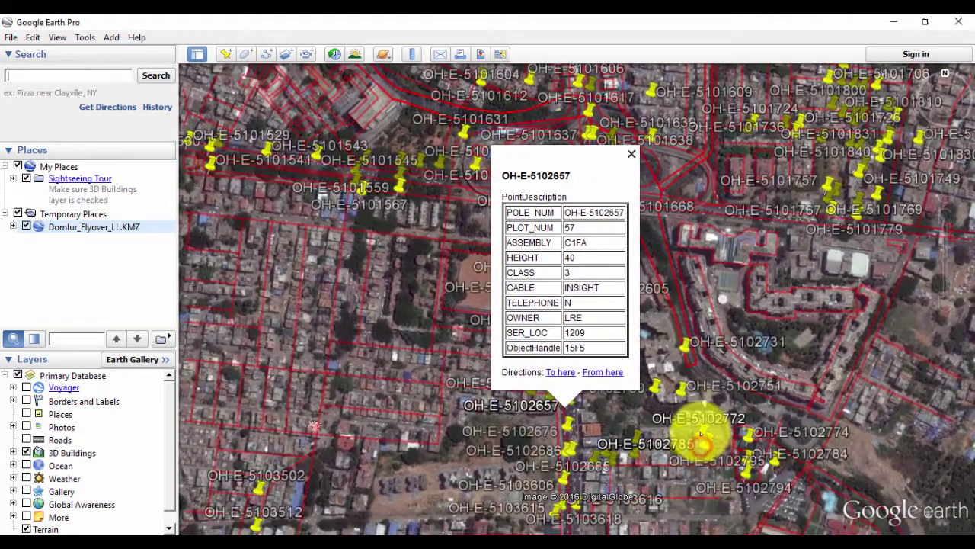
click(697, 433)
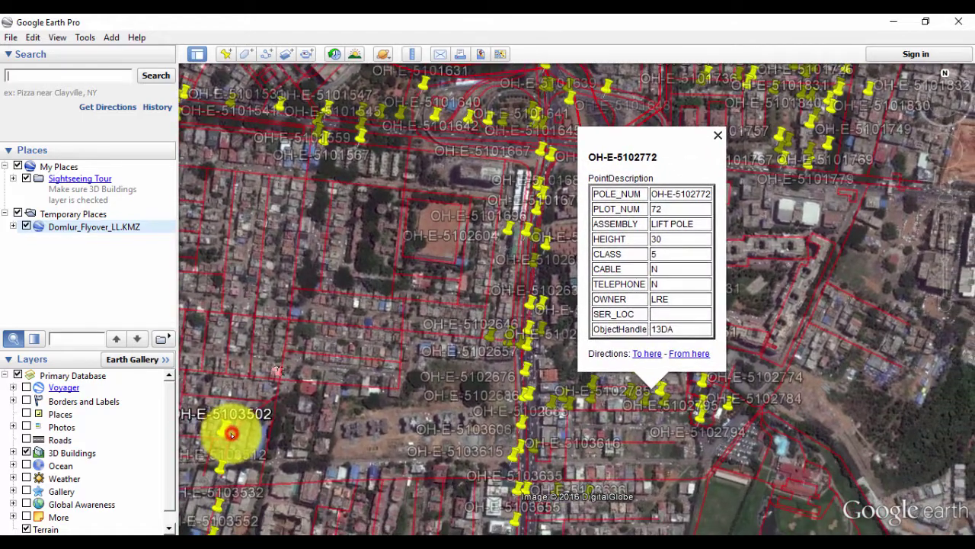
click(583, 337)
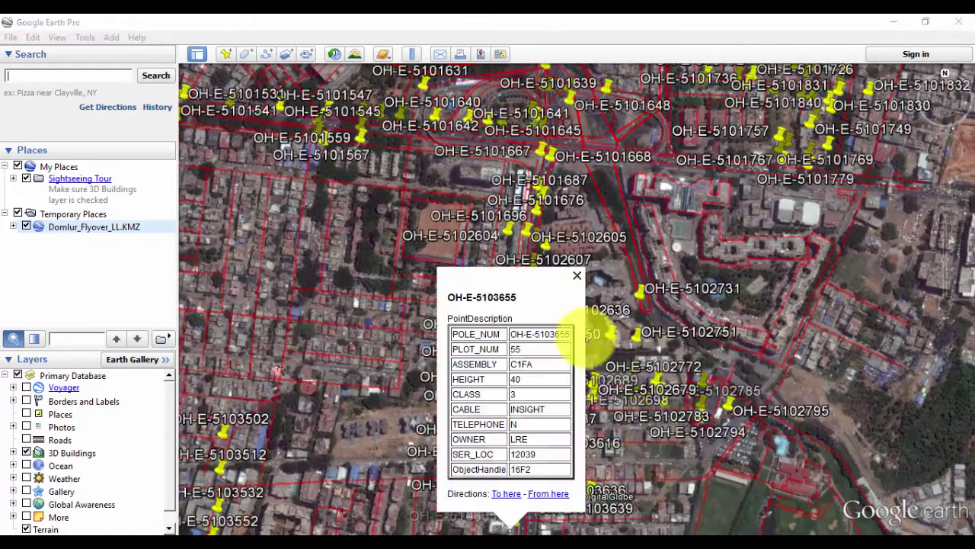
click(573, 277)
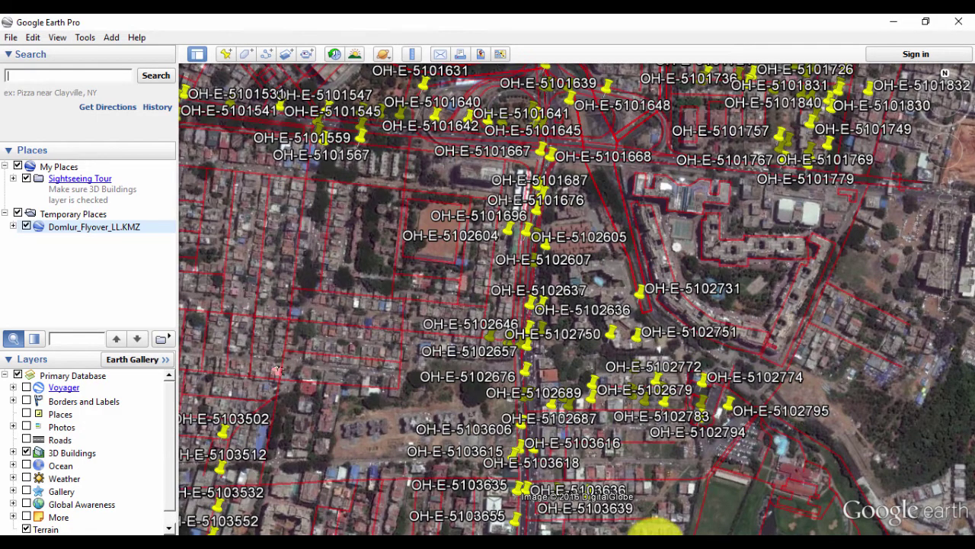
click(651, 543)
click(665, 494)
scroll(492, 327, down, 5)
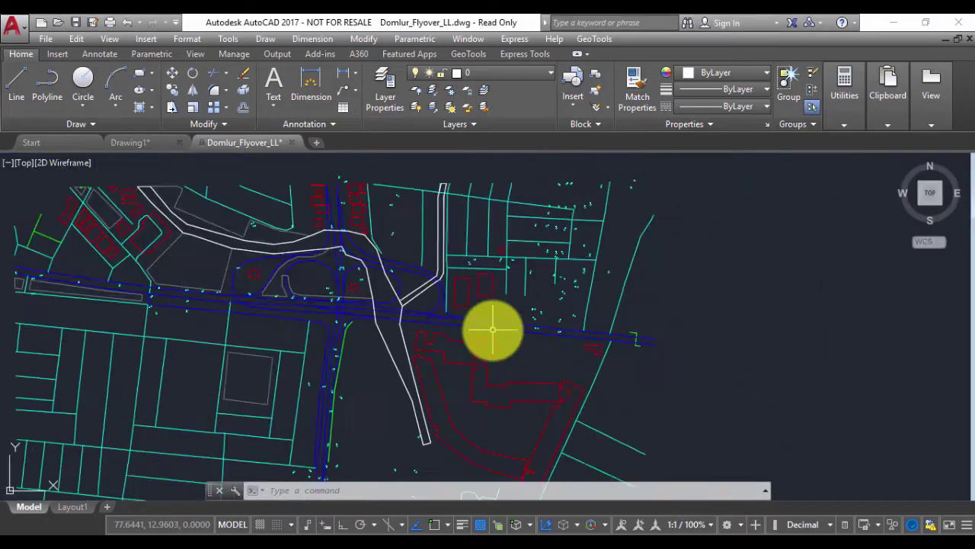
middle_drag(492, 327, 584, 274)
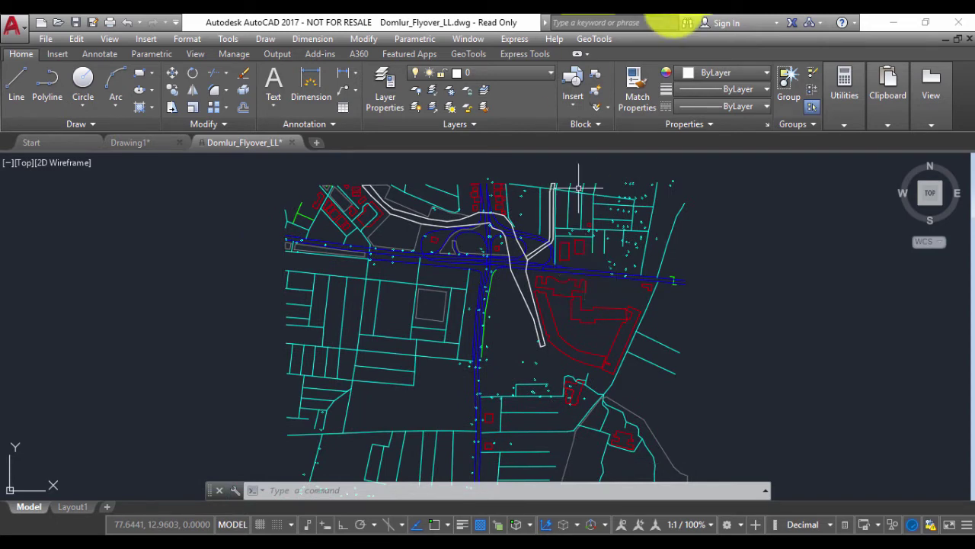
click(593, 39)
click(627, 259)
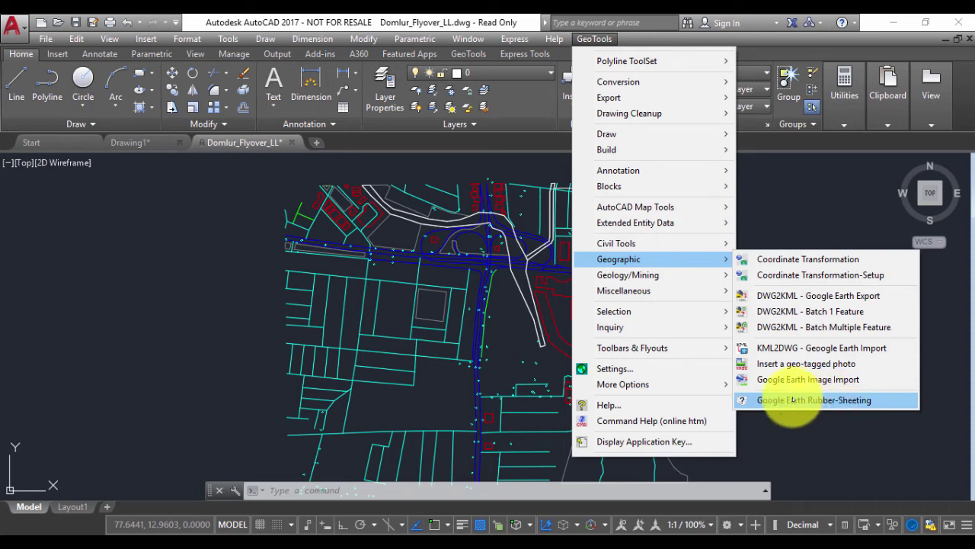
click(766, 410)
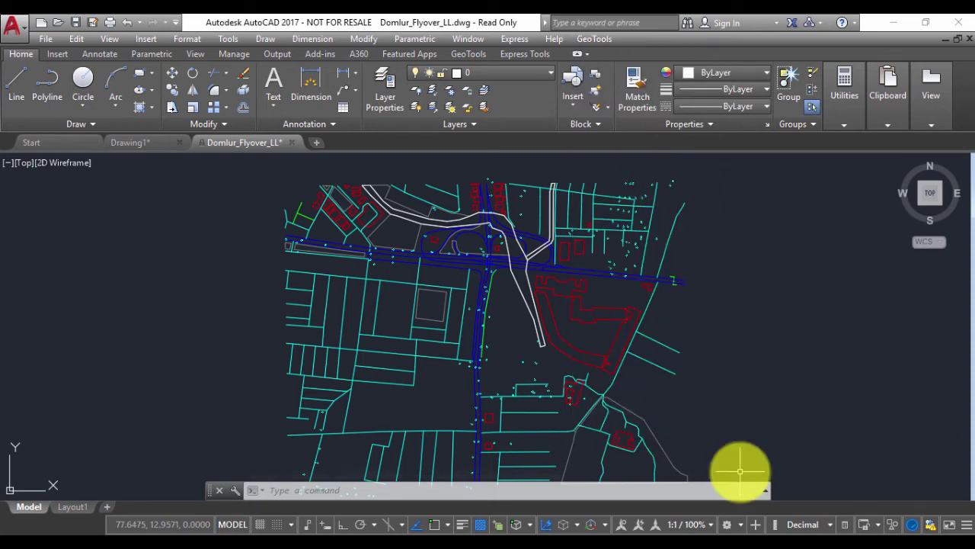